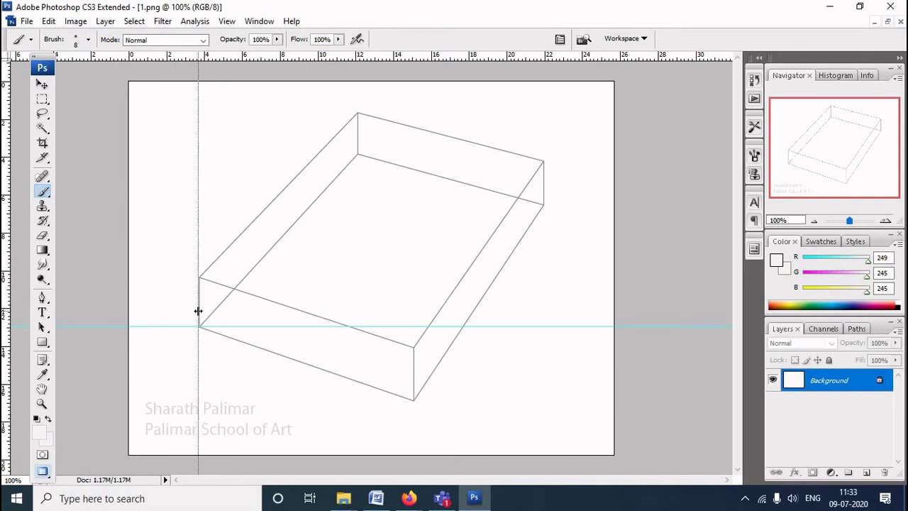
Align a vertical guide in turn with the back and right corners of the box to check its vertical edges.
{"action": "left_click_drag", "start_coordinate": [197, 310], "coordinate": [358, 311]}
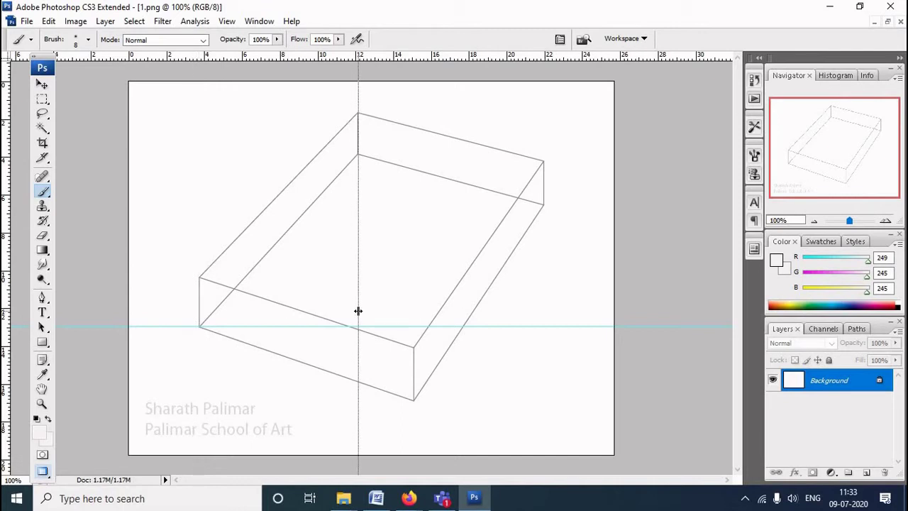
{"action": "left_click_drag", "start_coordinate": [358, 310], "coordinate": [544, 295]}
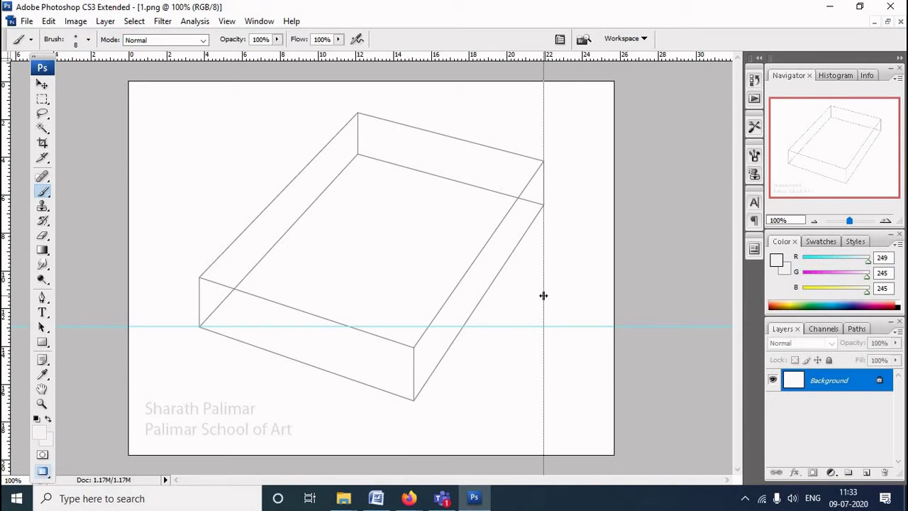
{"action": "mouse_move", "coordinate": [543, 295]}
{"action": "left_mouse_down"}
{"action": "mouse_move", "coordinate": [552, 295]}
{"action": "mouse_move", "coordinate": [545, 295]}
{"action": "left_mouse_up"}
{"action": "key", "text": "Escape"}
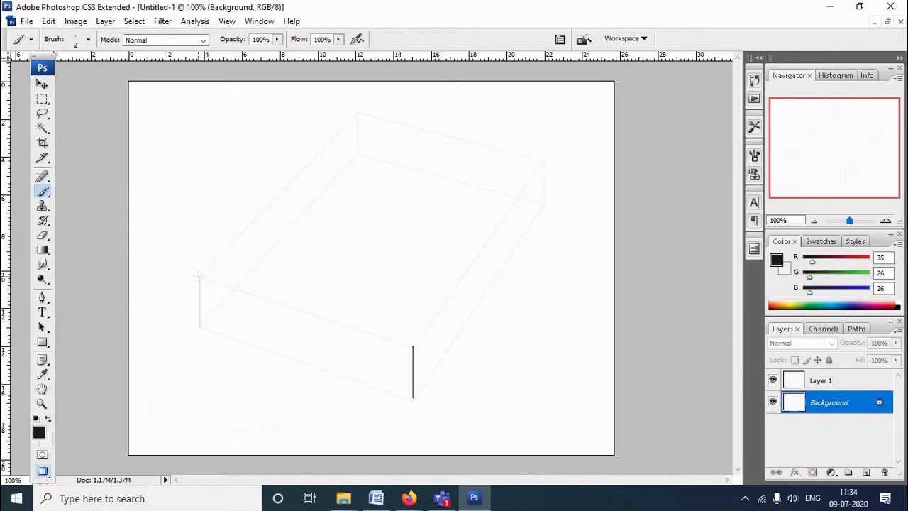
{"action": "left_click_drag", "start_coordinate": [199, 275], "coordinate": [198, 329]}
{"action": "left_click_drag", "start_coordinate": [357, 112], "coordinate": [358, 161]}
{"action": "left_click_drag", "start_coordinate": [544, 172], "coordinate": [544, 210]}
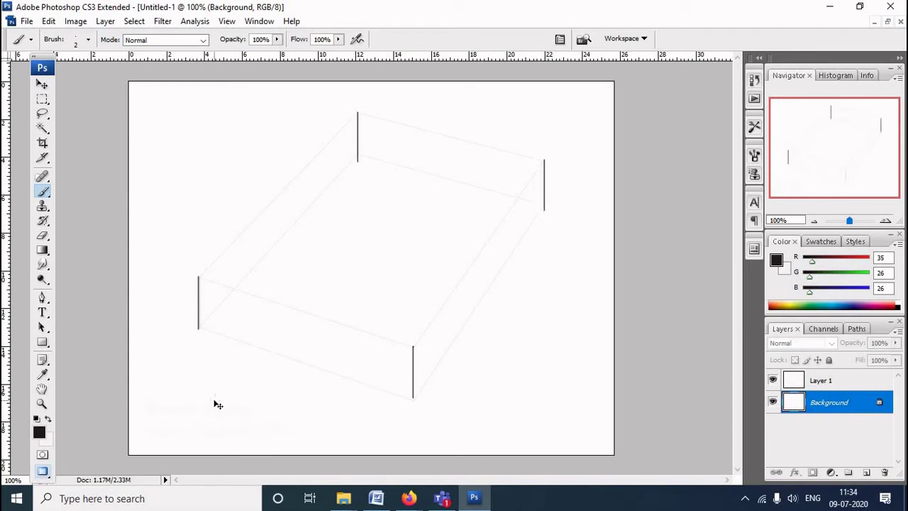
{"action": "key", "text": "ctrl+alt+z"}
{"action": "key", "text": "ctrl+alt+z"}
{"action": "key", "text": "ctrl+alt+z"}
{"action": "key", "text": "ctrl+alt+z"}
{"action": "key", "text": "alt+]"}
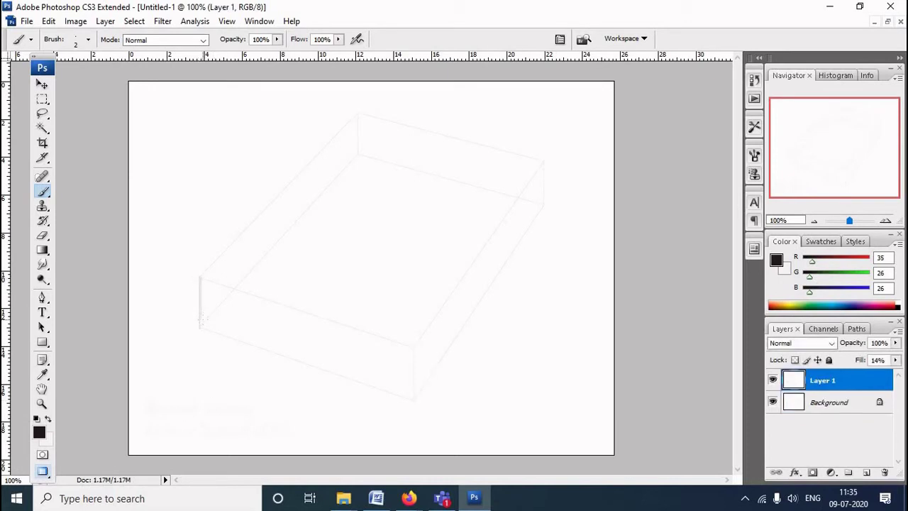
Trace the left vertical edge and the lower front edge of the faint box on the Background layer.
{"action": "left_click", "coordinate": [823, 405]}
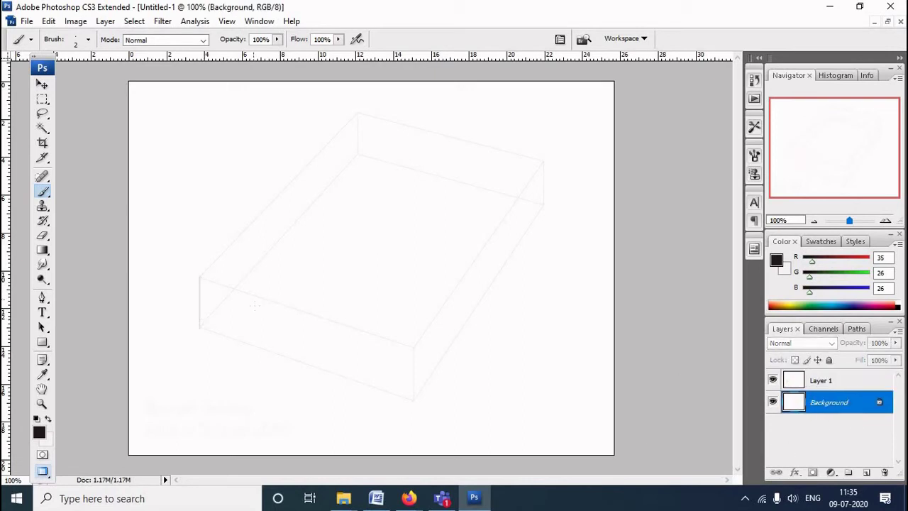
{"action": "left_click_drag", "start_coordinate": [200, 277], "coordinate": [200, 328]}
{"action": "key", "text": "ctrl+z"}
{"action": "left_click", "coordinate": [413, 401], "text": "shift"}
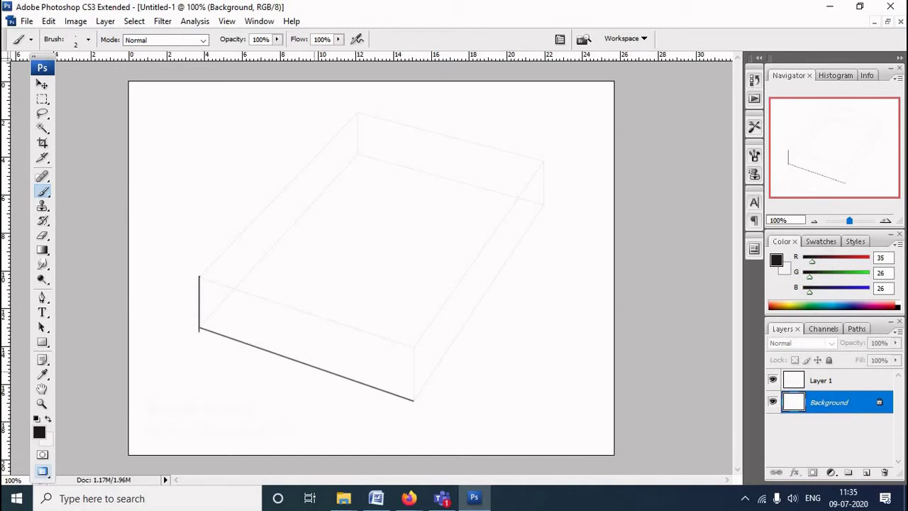
Add the text label A on the lower front edge and set its font size to 14 pt.
{"action": "left_click", "coordinate": [42, 312]}
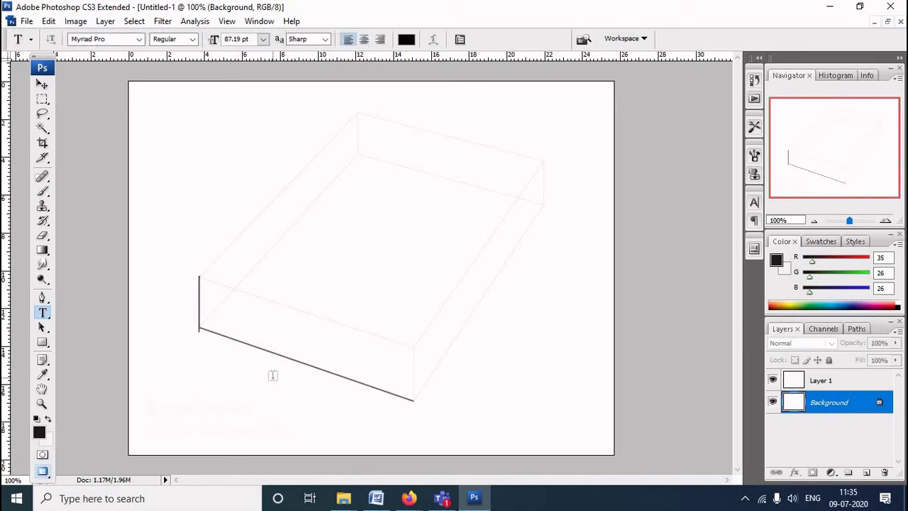
{"action": "left_click", "coordinate": [272, 375]}
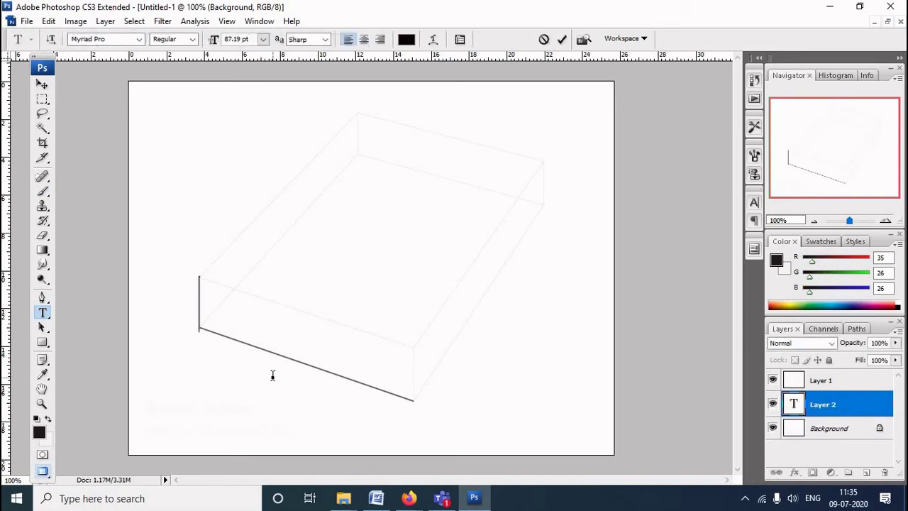
{"action": "type", "text": "A"}
{"action": "left_click", "coordinate": [263, 39]}
{"action": "left_click", "coordinate": [269, 133]}
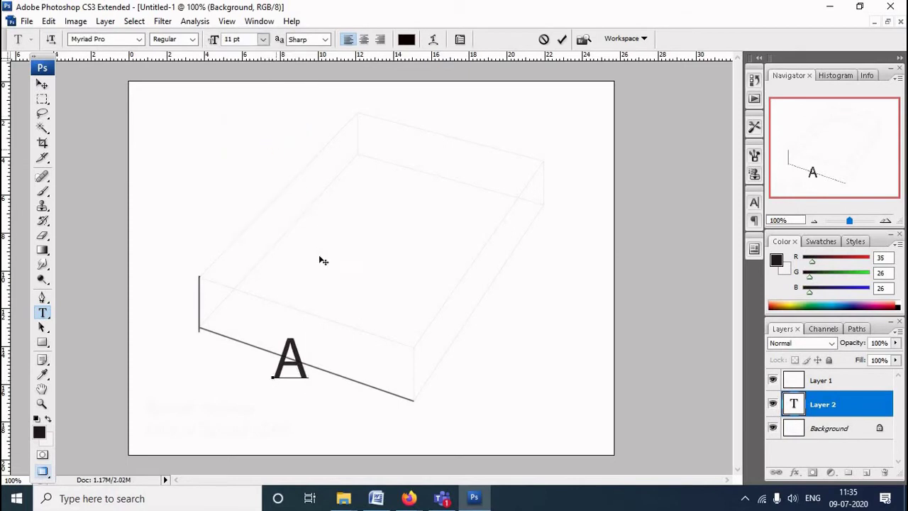
{"action": "left_click_drag", "start_coordinate": [310, 365], "coordinate": [258, 373]}
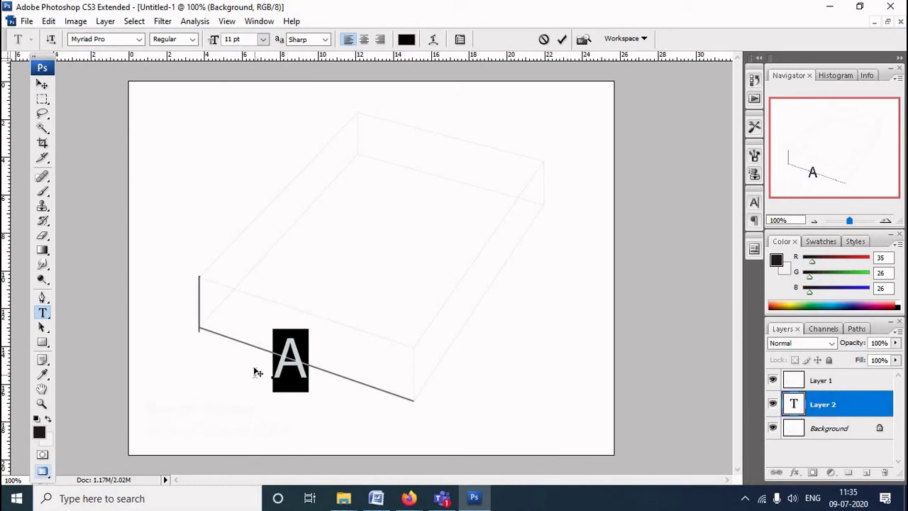
{"action": "left_click", "coordinate": [262, 39]}
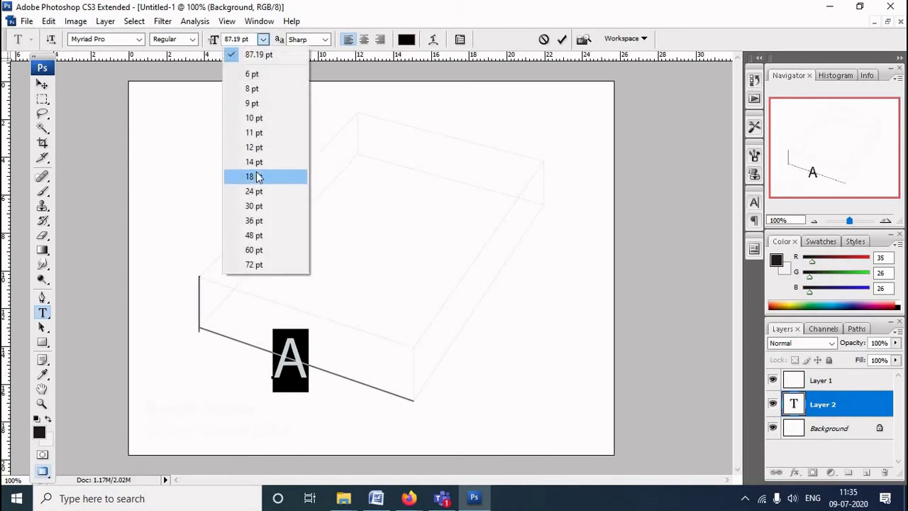
{"action": "left_click", "coordinate": [252, 117]}
{"action": "left_click", "coordinate": [43, 84]}
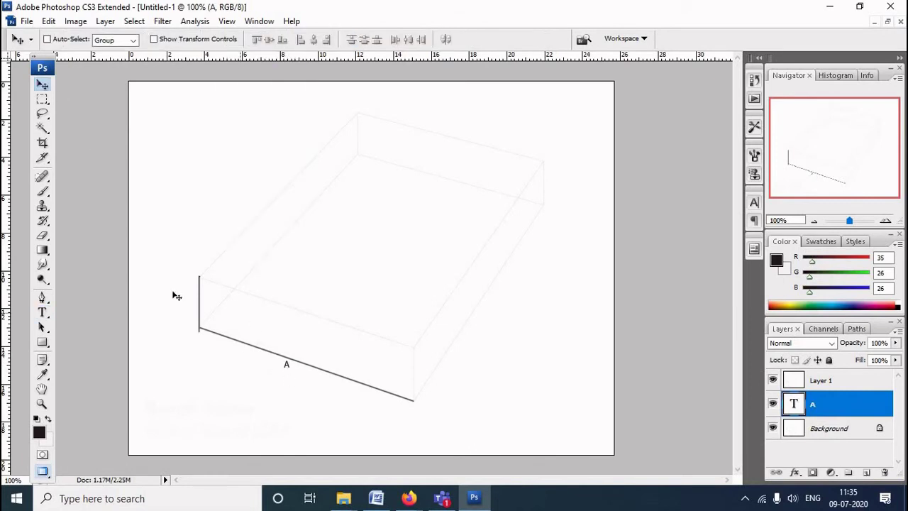
Trace the upper front edge of the box on the Background layer and label it B.
{"action": "key", "text": "b"}
{"action": "left_click", "coordinate": [814, 428]}
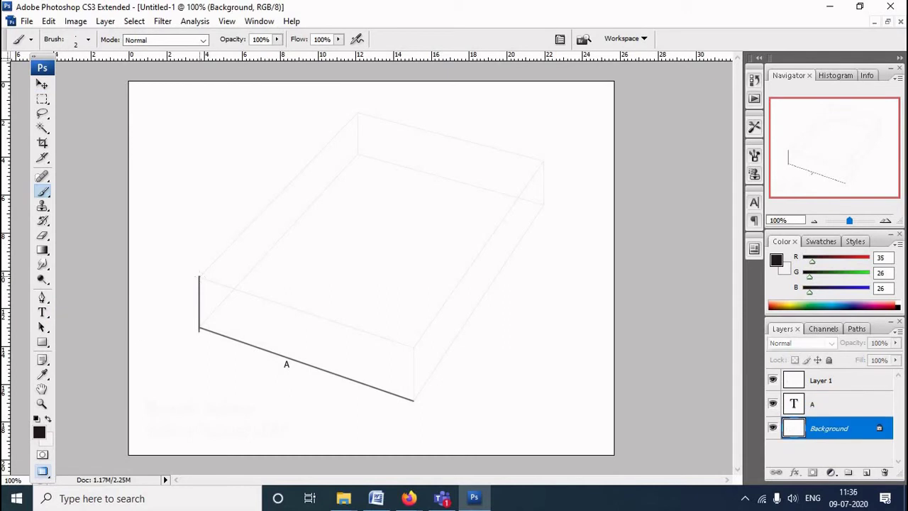
{"action": "left_click", "coordinate": [413, 346], "text": "shift"}
{"action": "key", "text": "t"}
{"action": "left_click", "coordinate": [300, 307]}
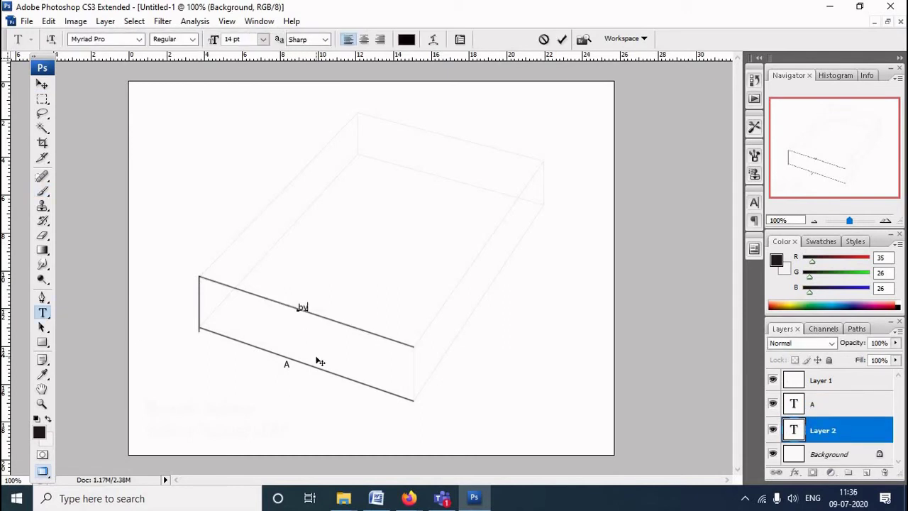
{"action": "type", "text": "B"}
{"action": "left_click", "coordinate": [51, 84]}
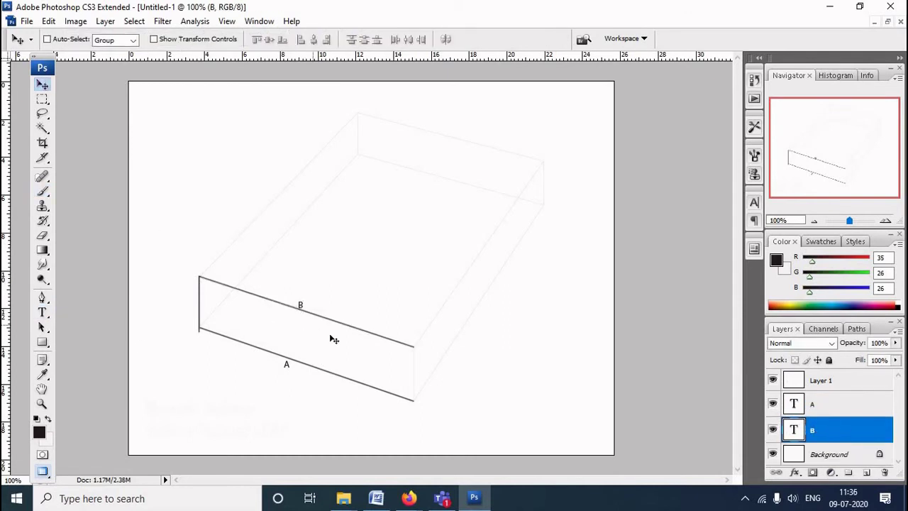
Trace the right side face on the Background layer: its front vertical, upper, lower and rear vertical edges.
{"action": "key", "text": "alt+["}
{"action": "key", "text": "b"}
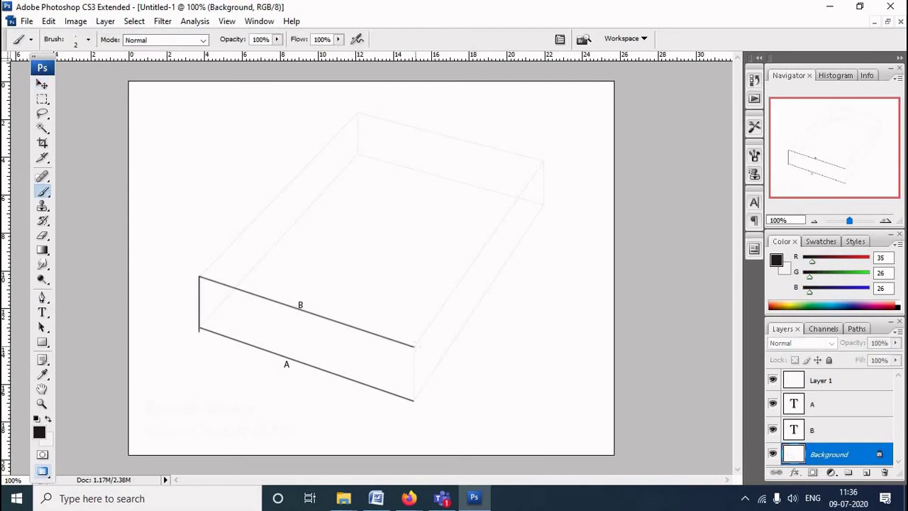
{"action": "left_click_drag", "start_coordinate": [414, 346], "coordinate": [414, 401]}
{"action": "left_click_drag", "start_coordinate": [543, 161], "coordinate": [414, 346]}
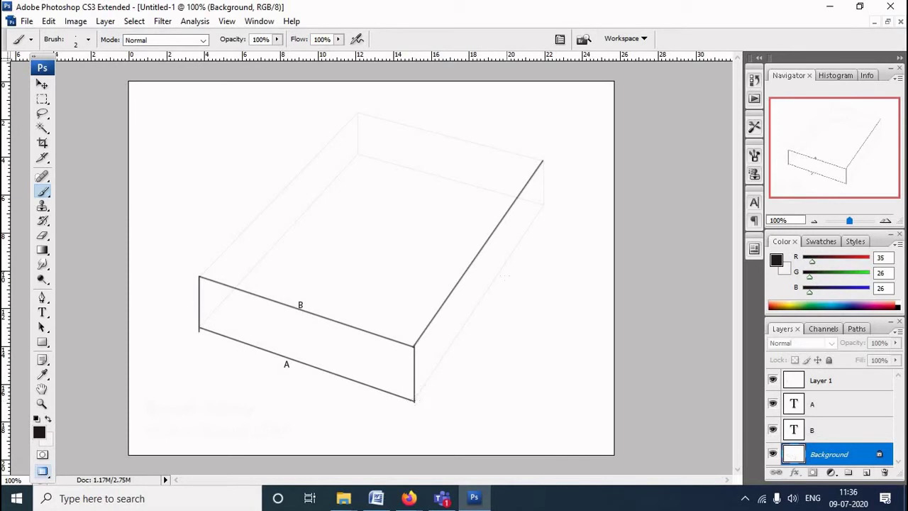
{"action": "left_click_drag", "start_coordinate": [544, 200], "coordinate": [414, 400]}
{"action": "left_click_drag", "start_coordinate": [543, 161], "coordinate": [544, 199]}
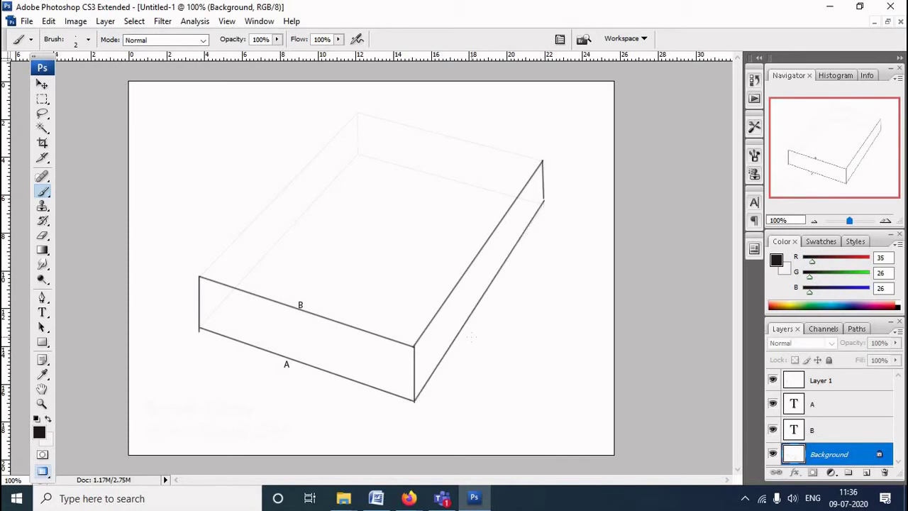
Add a lowercase text label c beside the lower edge of the right side face.
{"action": "key", "text": "t"}
{"action": "left_click", "coordinate": [497, 298]}
{"action": "type", "text": "c"}
{"action": "key", "text": "ctrl+Return"}
{"action": "key", "text": "v"}
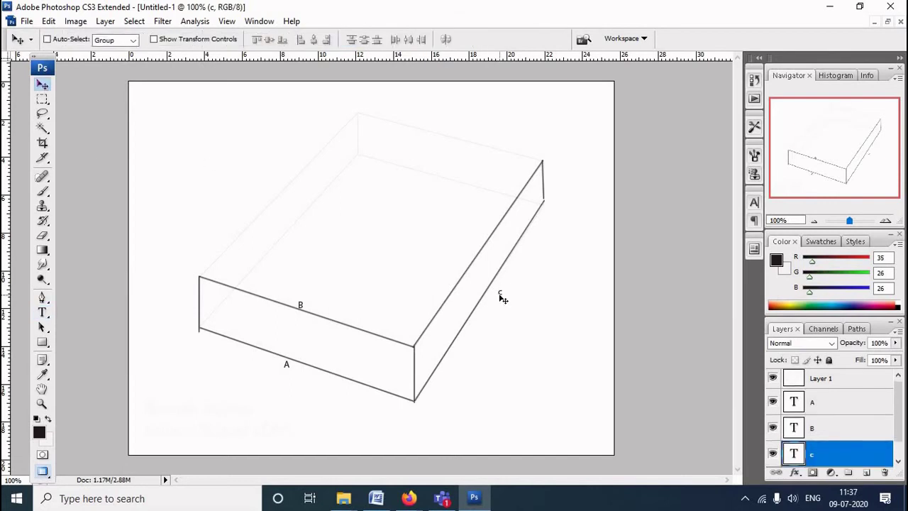
Add the text label D on the upper edge of the right side face.
{"action": "key", "text": "t"}
{"action": "left_click", "coordinate": [473, 253]}
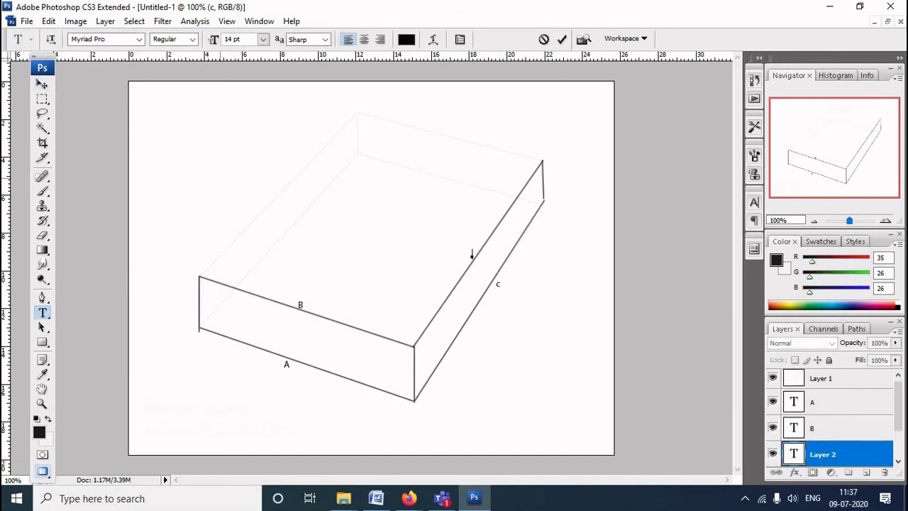
{"action": "type", "text": "D"}
{"action": "key", "text": "ctrl+Return"}
{"action": "key", "text": "v"}
Change the lowercase c label beside the lower right edge to a capital C.
{"action": "right_click", "coordinate": [477, 256]}
{"action": "left_click", "coordinate": [490, 278]}
{"action": "right_click", "coordinate": [505, 294]}
{"action": "right_click", "coordinate": [506, 293]}
{"action": "left_click", "coordinate": [520, 309]}
{"action": "key", "text": "t"}
{"action": "double_click", "coordinate": [510, 286]}
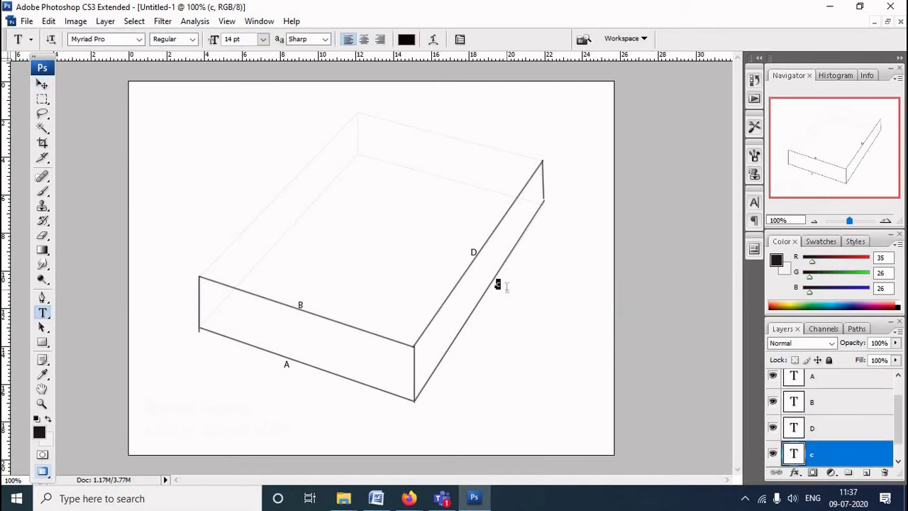
{"action": "type", "text": "C"}
{"action": "key", "text": "ctrl+Return"}
{"action": "key", "text": "v"}
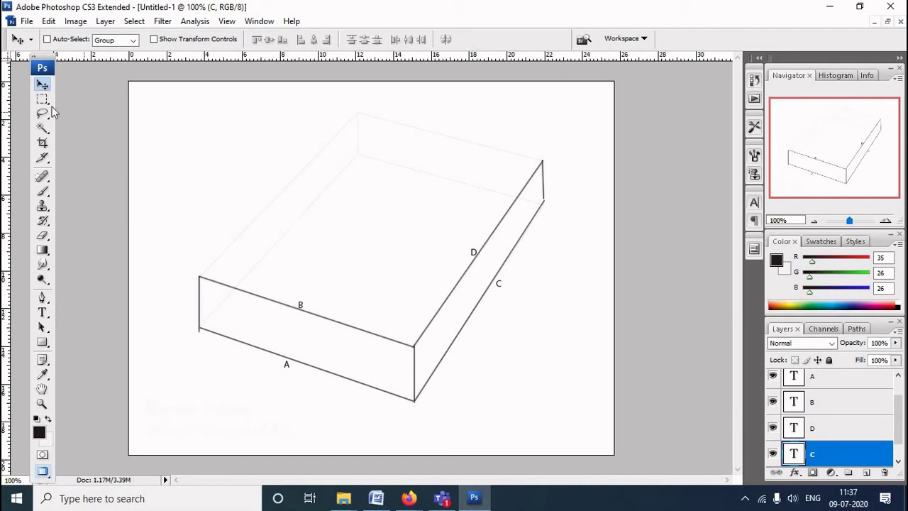
Add the text labels E on the upper left edge and F on the lower left edge of the box.
{"action": "left_click", "coordinate": [42, 312]}
{"action": "left_click", "coordinate": [282, 185]}
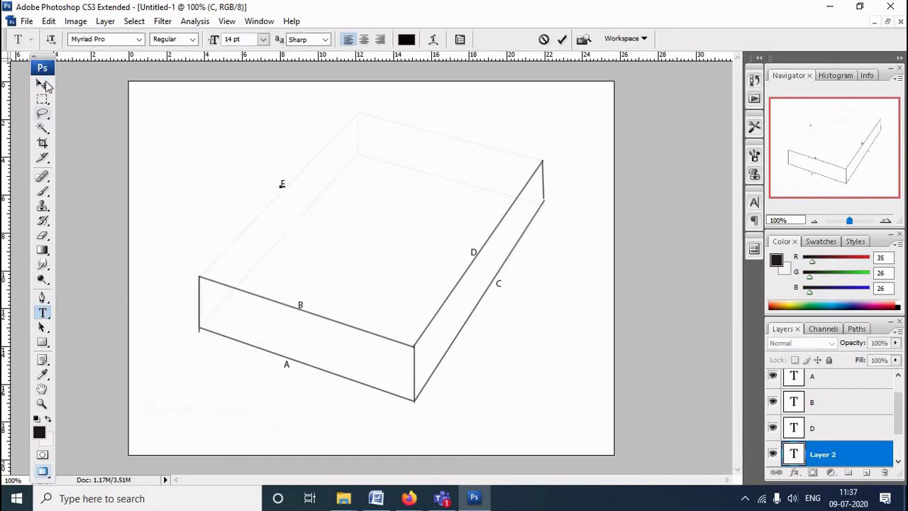
{"action": "type", "text": "E"}
{"action": "left_click", "coordinate": [299, 226]}
{"action": "type", "text": "F"}
{"action": "left_click", "coordinate": [42, 84]}
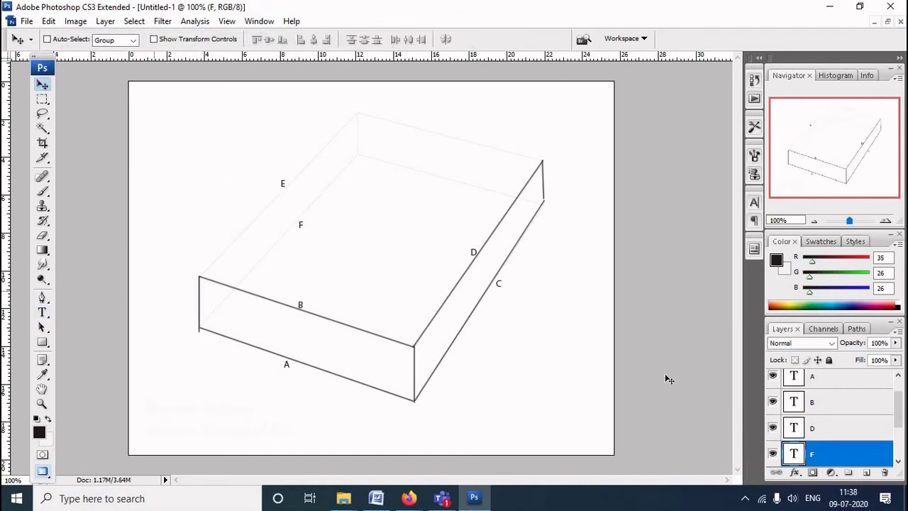
Trace the upper and lower left edges, at labels E and F, with straight lines on the Background layer.
{"action": "scroll", "coordinate": [886, 429], "scroll_direction": "down", "scroll_amount": 3}
{"action": "left_click", "coordinate": [851, 456]}
{"action": "key", "text": "b"}
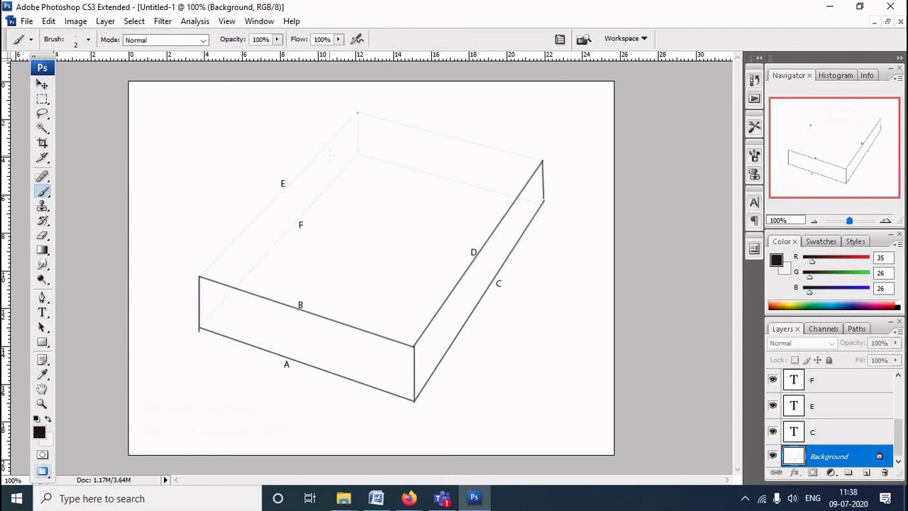
{"action": "left_click", "coordinate": [358, 112], "text": "shift"}
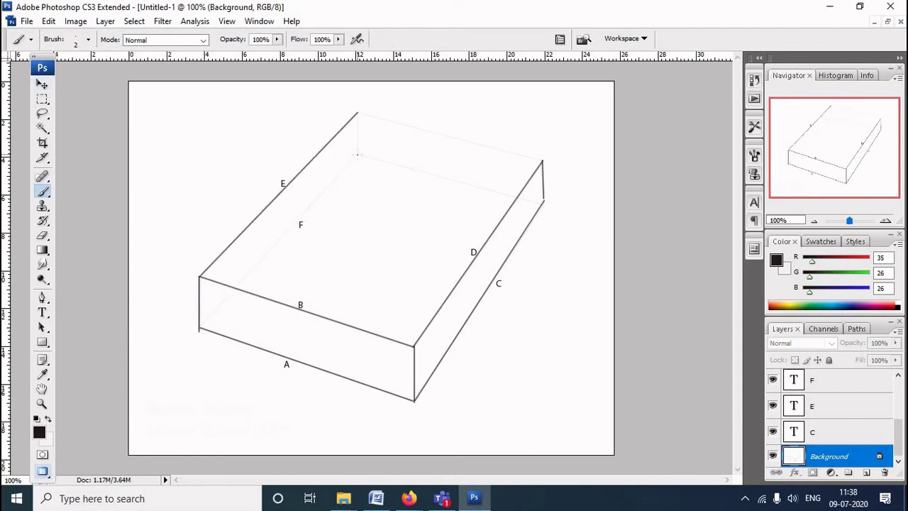
{"action": "left_click", "coordinate": [200, 328], "text": "shift"}
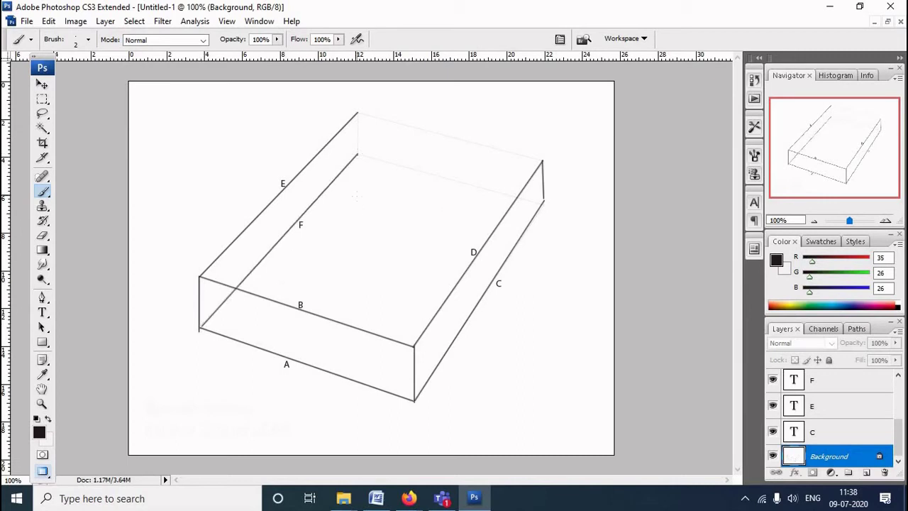
Add the text label H on the lower back edge of the box.
{"action": "key", "text": "t"}
{"action": "left_click", "coordinate": [423, 171]}
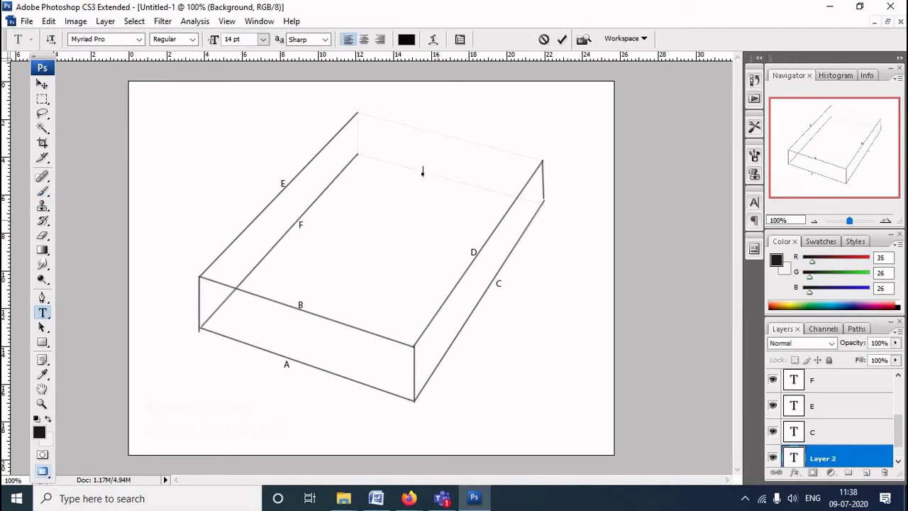
{"action": "type", "text": "H"}
{"action": "key", "text": "ctrl+Return"}
{"action": "key", "text": "v"}
Add the text label G on the upper back edge and adjust its position slightly.
{"action": "key", "text": "t"}
{"action": "left_click", "coordinate": [440, 125]}
{"action": "type", "text": "G"}
{"action": "key", "text": "ctrl+Return"}
{"action": "key", "text": "v"}
{"action": "left_click_drag", "start_coordinate": [461, 137], "coordinate": [461, 142]}
Trace the lower and upper back edges and the back vertical edge with straight lines on the Background layer.
{"action": "key", "text": "b"}
{"action": "key", "text": "alt+bracketleft"}
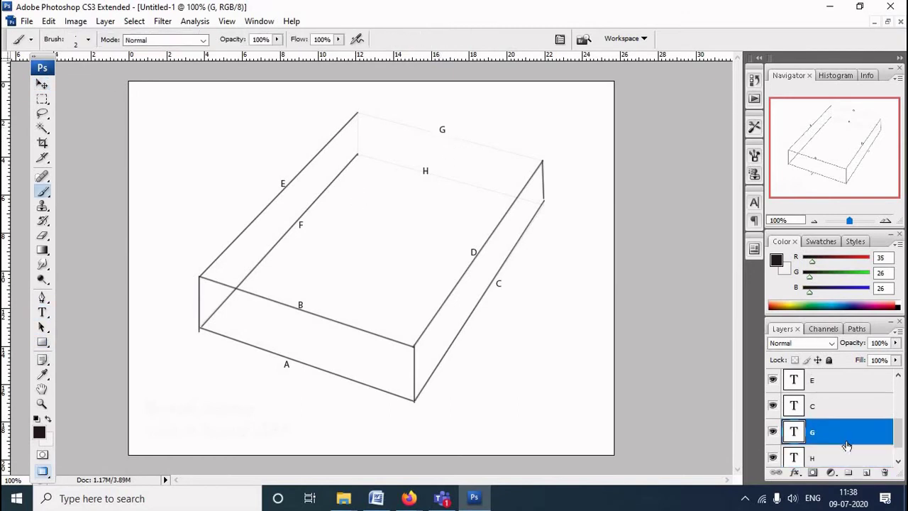
{"action": "key", "text": "alt+bracketleft"}
{"action": "key", "text": "ctrl+space"}
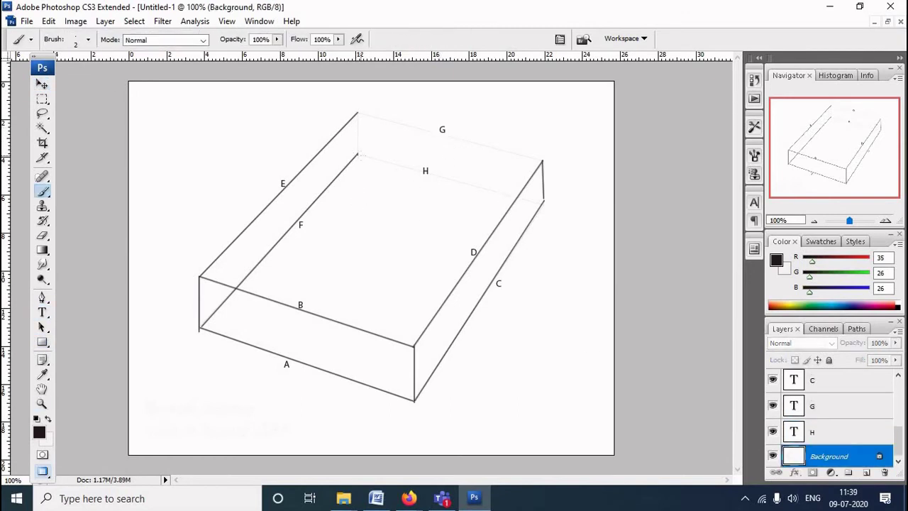
{"action": "left_click", "coordinate": [357, 153]}
{"action": "left_click", "coordinate": [543, 202], "text": "shift"}
{"action": "left_click", "coordinate": [542, 161]}
{"action": "left_click", "coordinate": [359, 111], "text": "shift"}
{"action": "left_click", "coordinate": [358, 153], "text": "shift"}
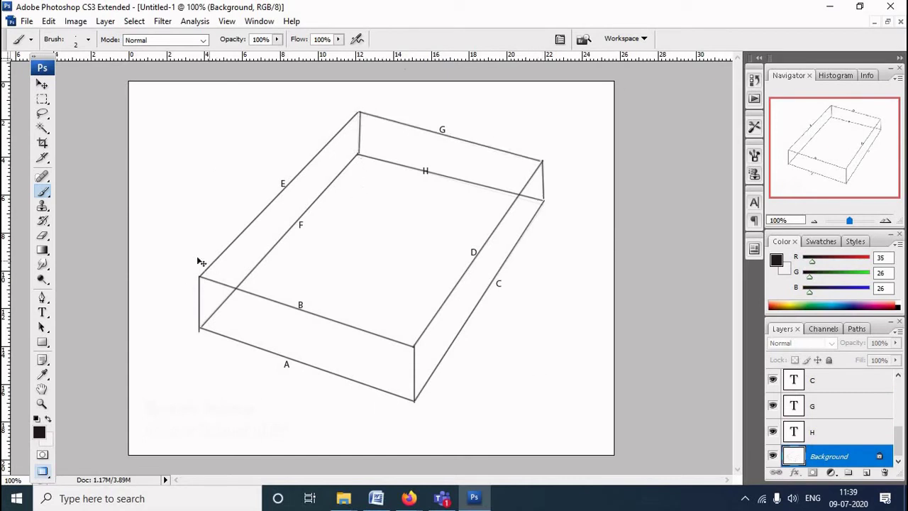
Merge all visible layers and erase the hidden lines around the inner back corner of the box.
{"action": "key", "text": "ctrl+shift+e"}
{"action": "key", "text": "e"}
{"action": "mouse_move", "coordinate": [365, 158]}
{"action": "left_mouse_down"}
{"action": "mouse_move", "coordinate": [358, 117]}
{"action": "mouse_move", "coordinate": [438, 177]}
{"action": "mouse_move", "coordinate": [411, 166]}
{"action": "mouse_move", "coordinate": [336, 178]}
{"action": "mouse_move", "coordinate": [321, 215]}
{"action": "mouse_move", "coordinate": [338, 215]}
{"action": "left_mouse_up"}
Adjust the background colour and erase the remaining hidden lines F and H inside the box with a 15-pixel eraser.
{"action": "left_click", "coordinate": [46, 439]}
{"action": "left_click", "coordinate": [575, 110]}
{"action": "mouse_move", "coordinate": [224, 301]}
{"action": "left_mouse_down"}
{"action": "mouse_move", "coordinate": [198, 326]}
{"action": "mouse_move", "coordinate": [212, 322]}
{"action": "left_mouse_up"}
{"action": "key", "text": "ctrl+z"}
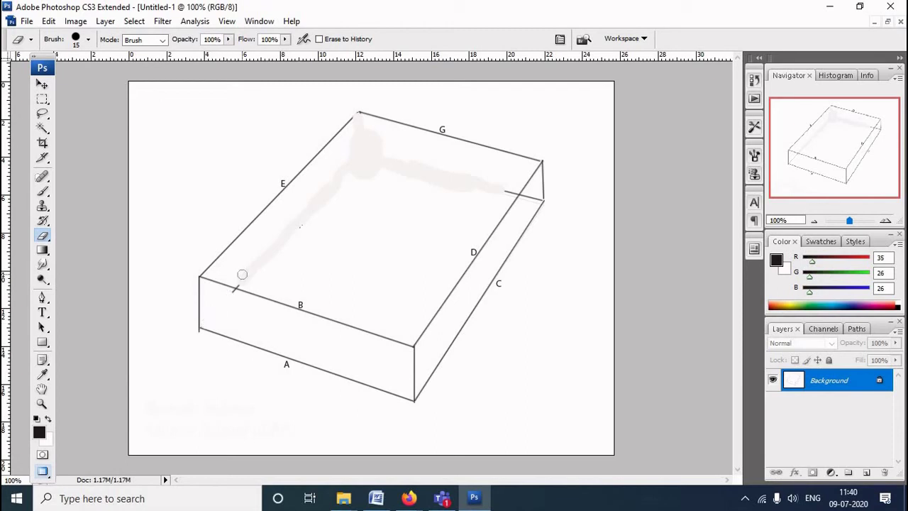
{"action": "mouse_move", "coordinate": [255, 267]}
{"action": "left_mouse_down"}
{"action": "mouse_move", "coordinate": [356, 168]}
{"action": "mouse_move", "coordinate": [542, 197]}
{"action": "left_mouse_up"}
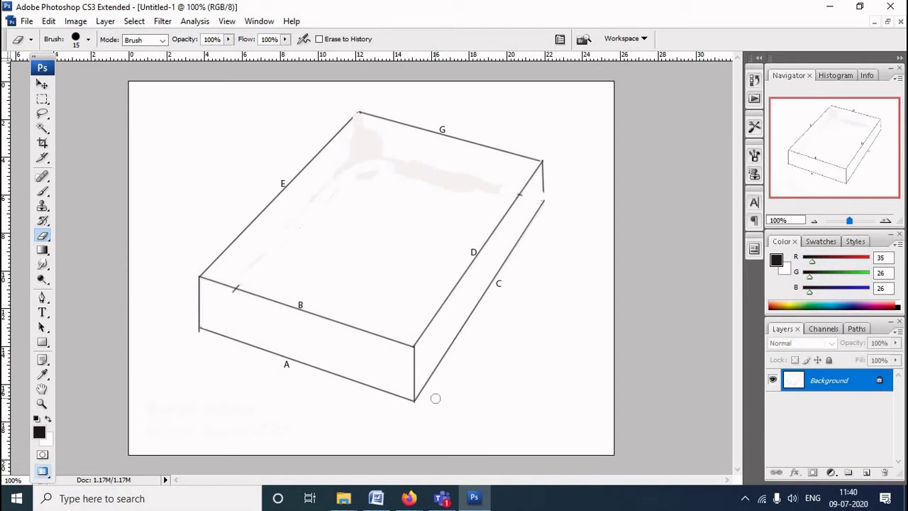
{"action": "key", "text": "b"}
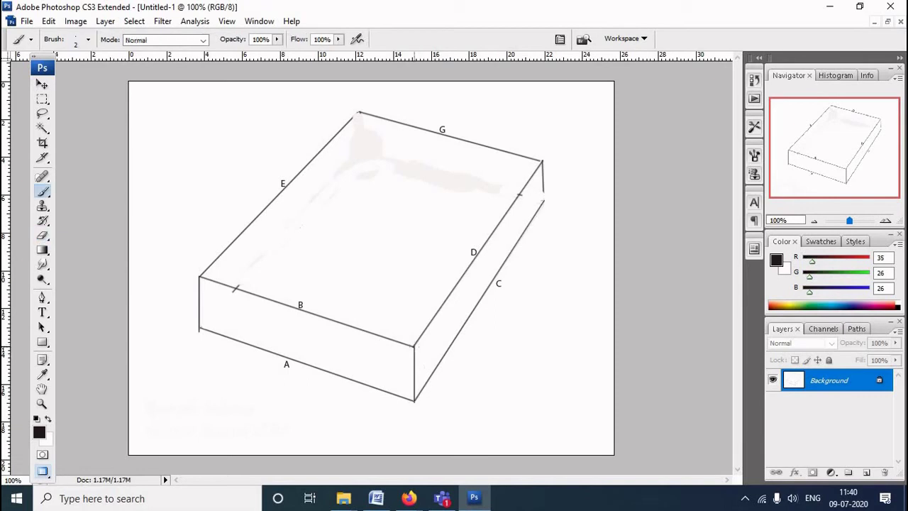
{"action": "left_click_drag", "start_coordinate": [412, 347], "coordinate": [412, 356]}
{"action": "key", "text": "z"}
{"action": "key", "text": "ctrl+z"}
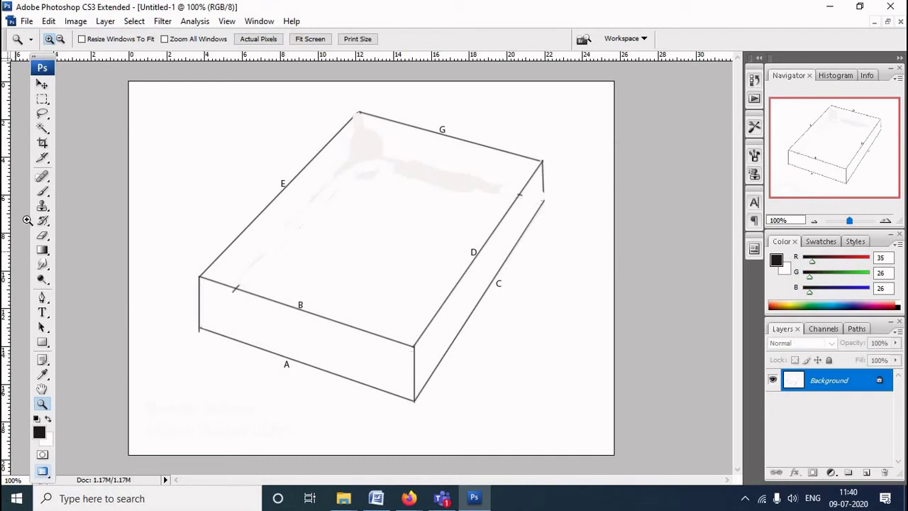
{"action": "left_click", "coordinate": [42, 85]}
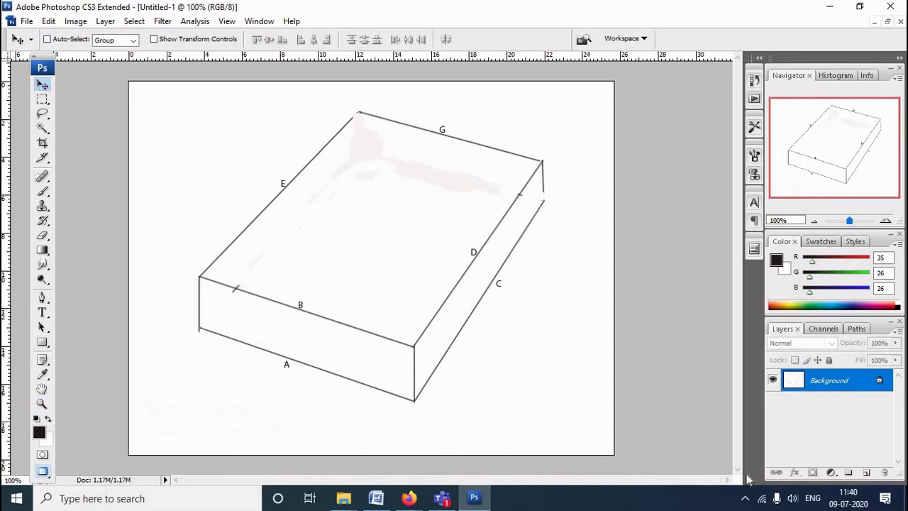
{"action": "left_click", "coordinate": [746, 498]}
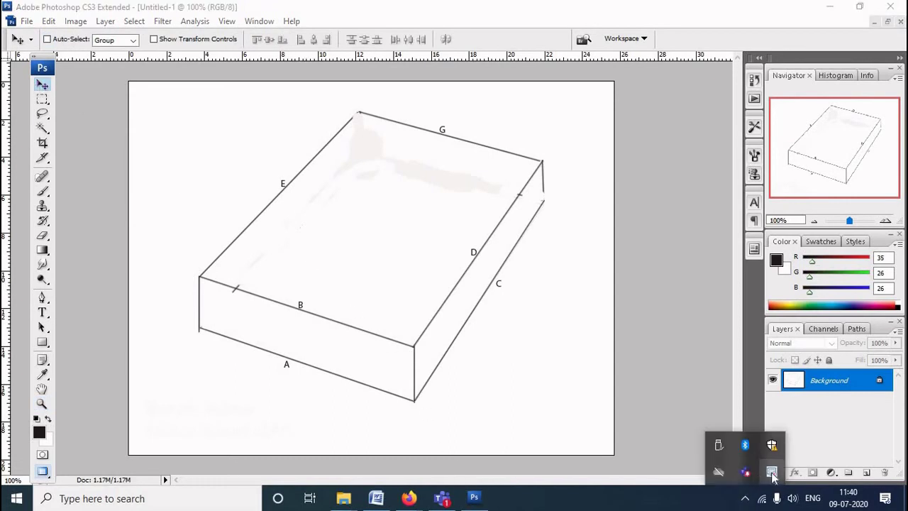